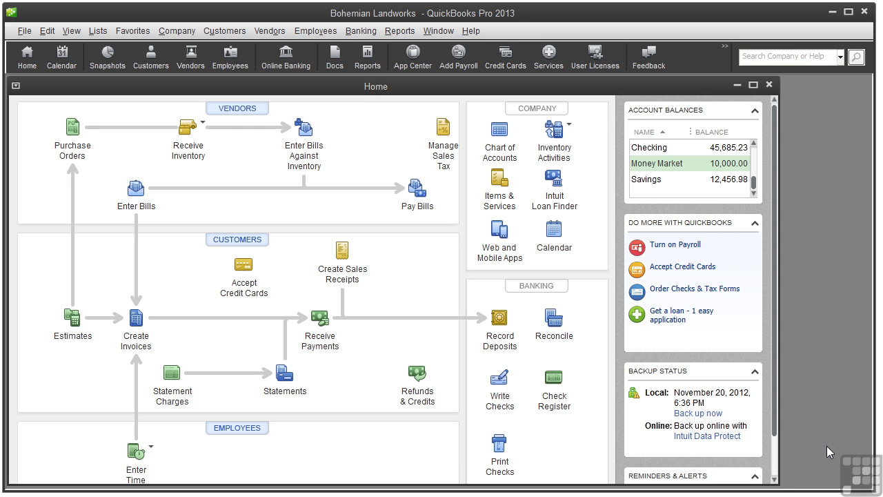
Open the chart of accounts and start a new account of type Income.
click(500, 154)
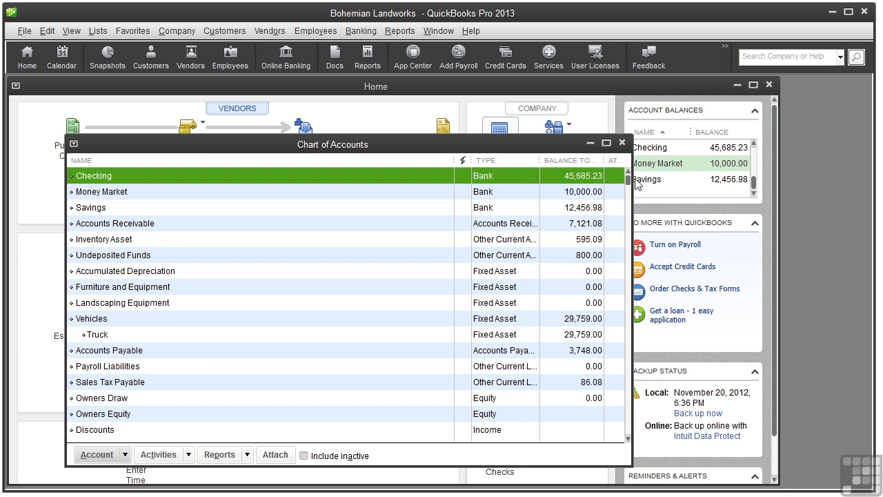
drag(627, 174, 628, 274)
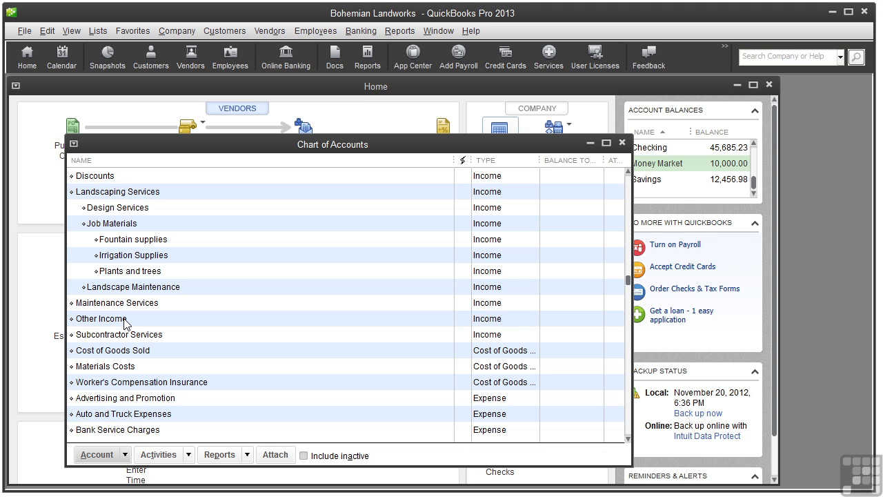
click(102, 456)
click(160, 252)
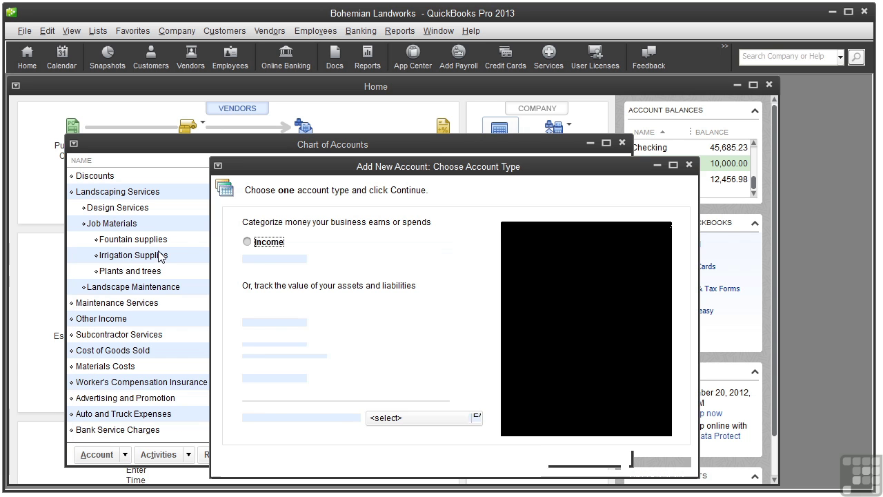
click(247, 242)
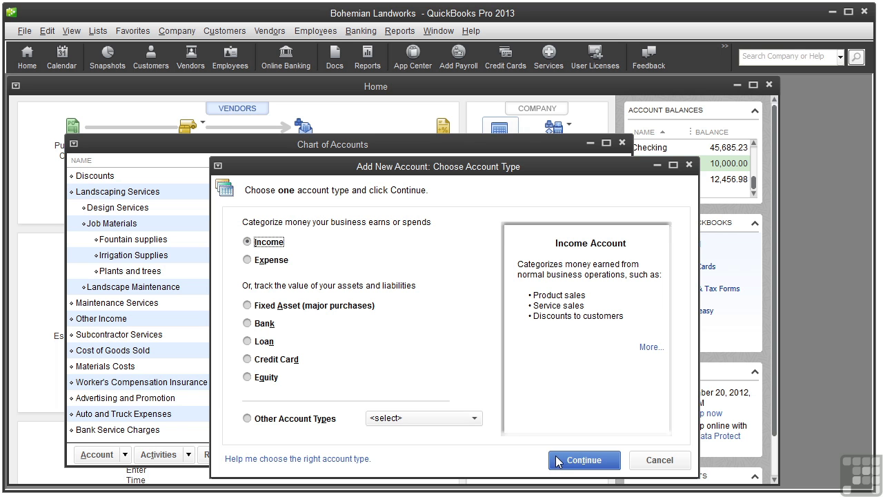
click(584, 460)
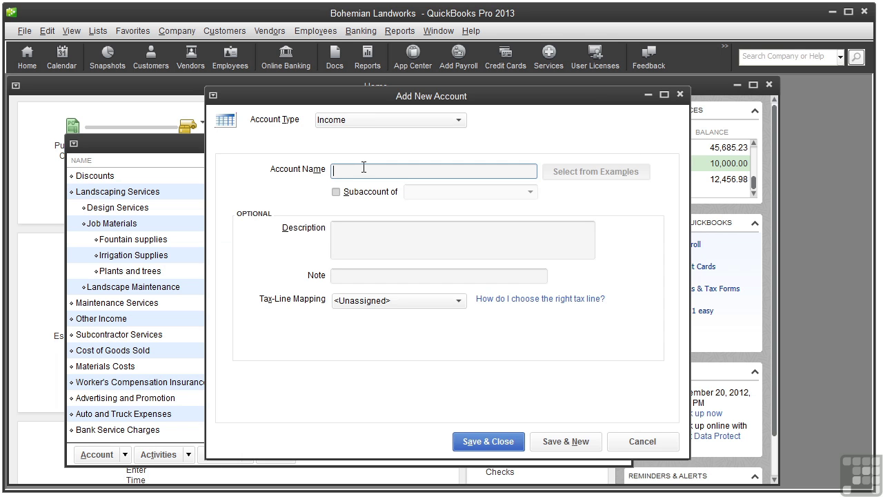
Name the new account Equipment Rental, make it a subaccount of Landscaping Services, and save it.
text(Equipment Rental)
click(336, 194)
click(530, 192)
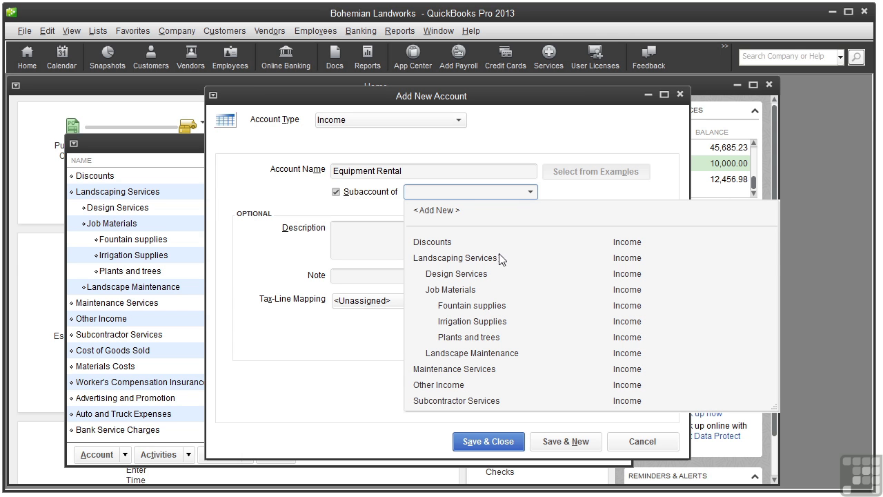
click(446, 258)
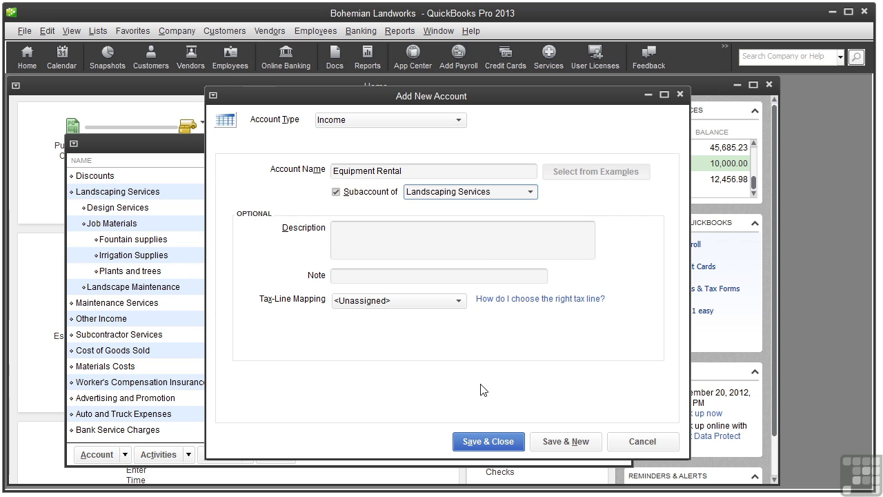
click(487, 442)
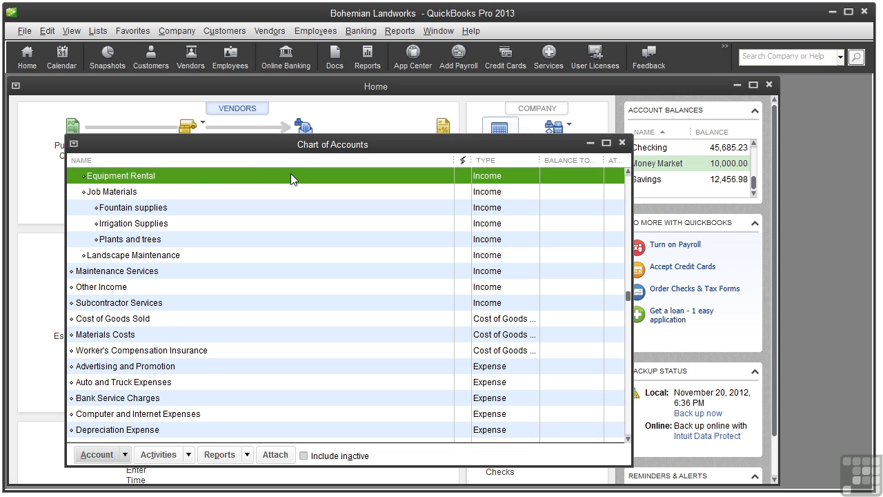
Open the Design service item from the item list, check which income account it uses, and close the list.
click(98, 29)
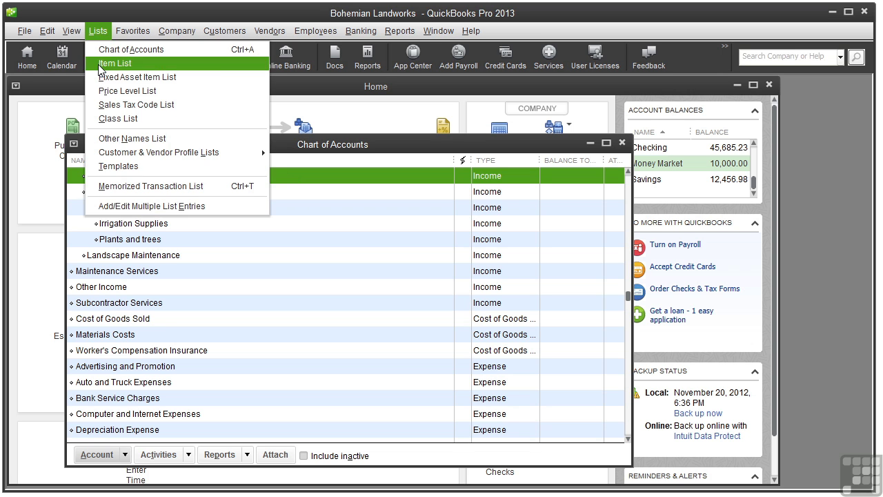
click(102, 63)
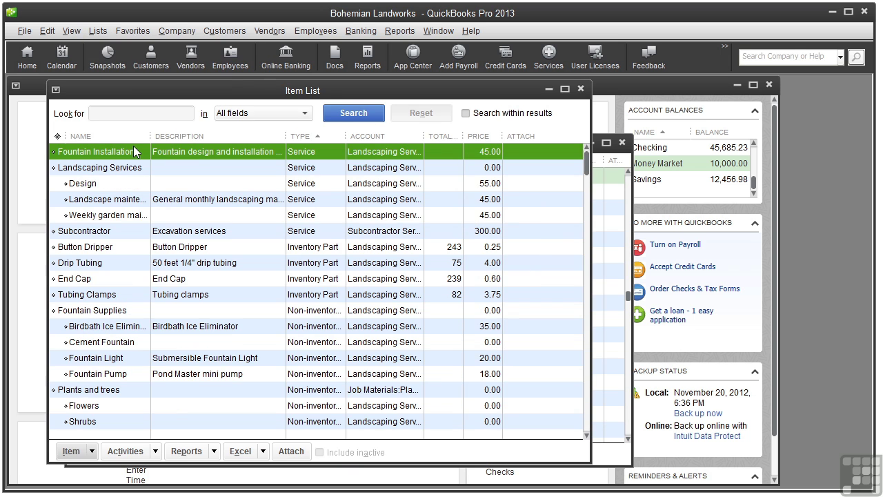
double_click(131, 182)
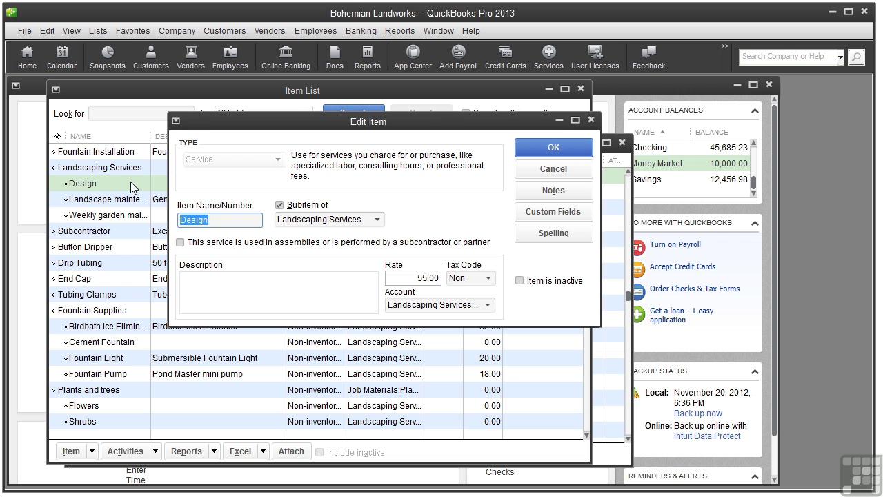
click(488, 305)
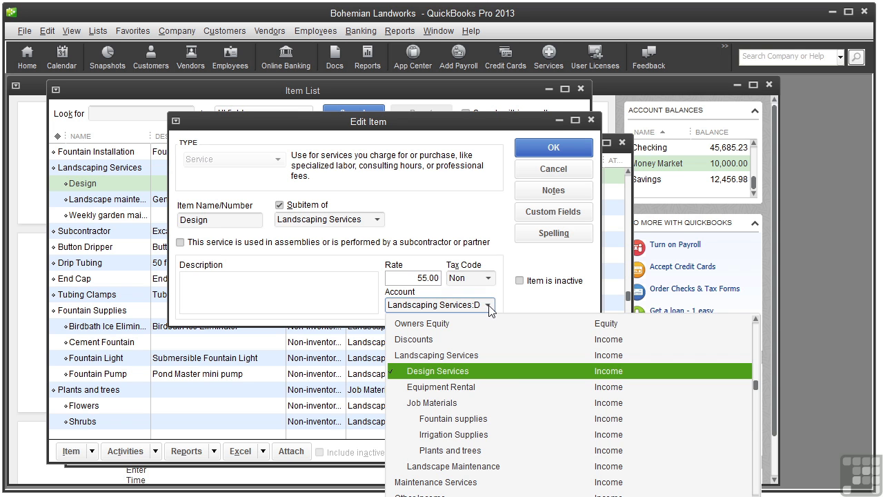
click(488, 305)
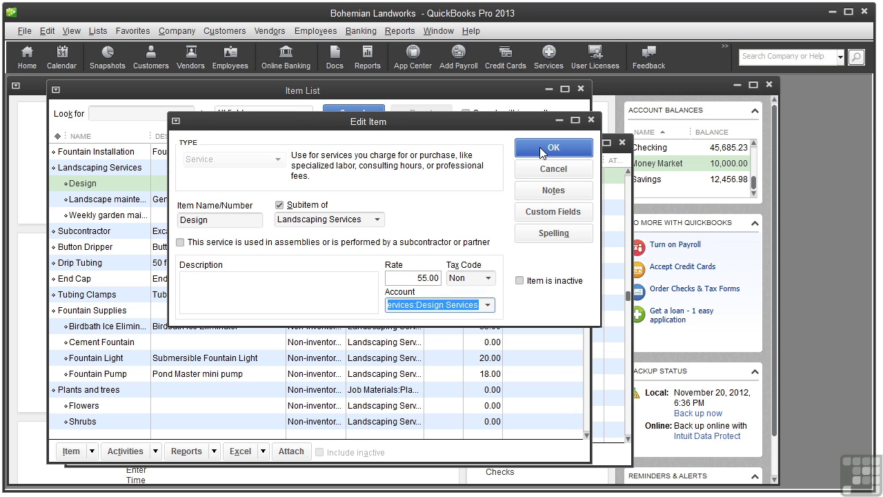
click(541, 148)
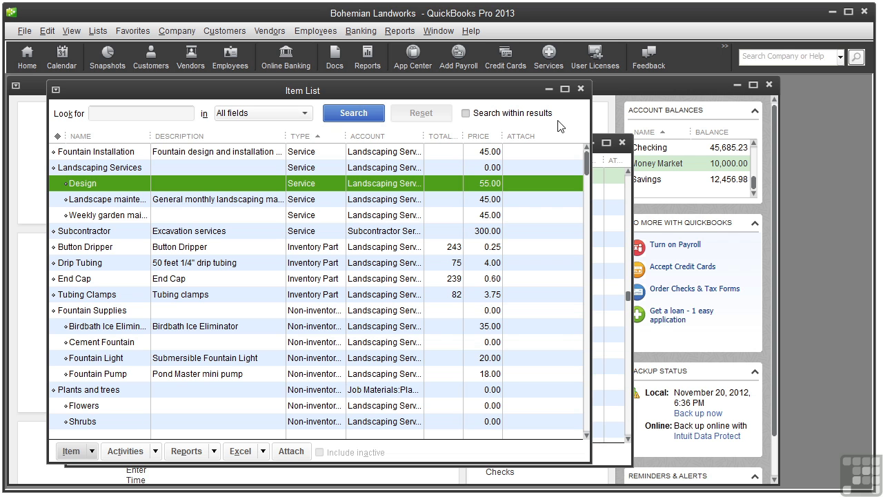
click(581, 89)
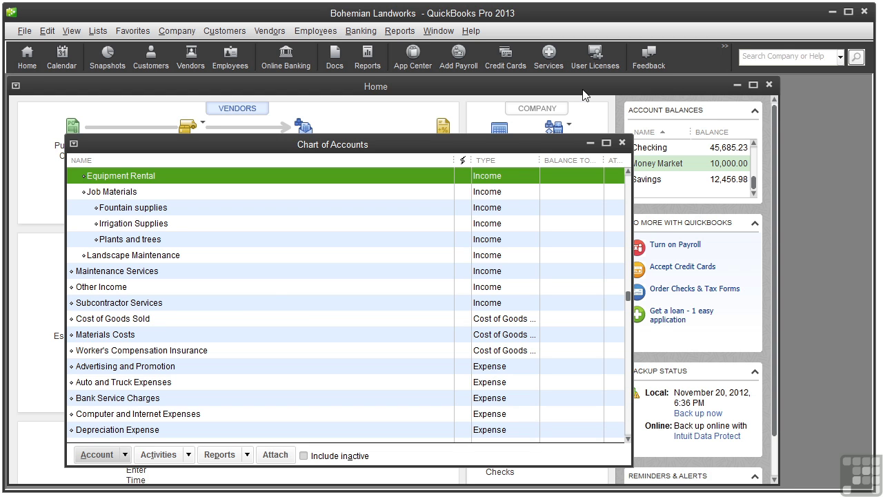
Add an Expense account named Garden Lighting as a subaccount of Job Materials and save it.
click(102, 457)
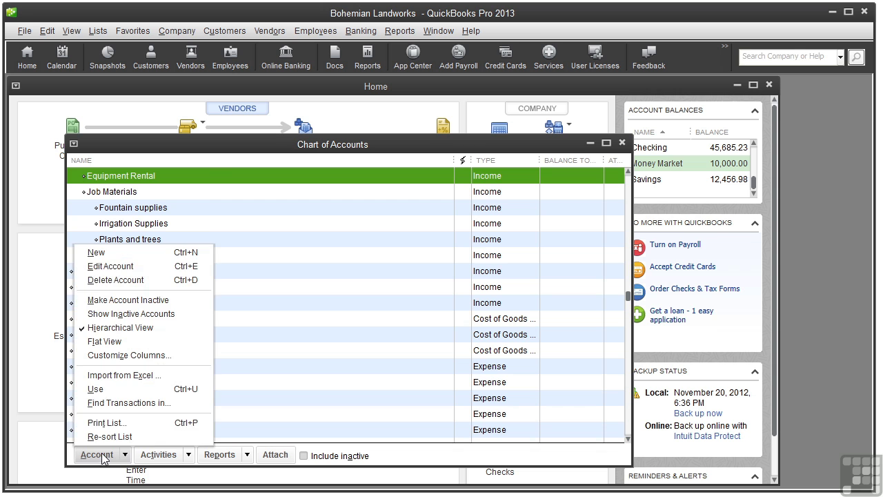
click(121, 253)
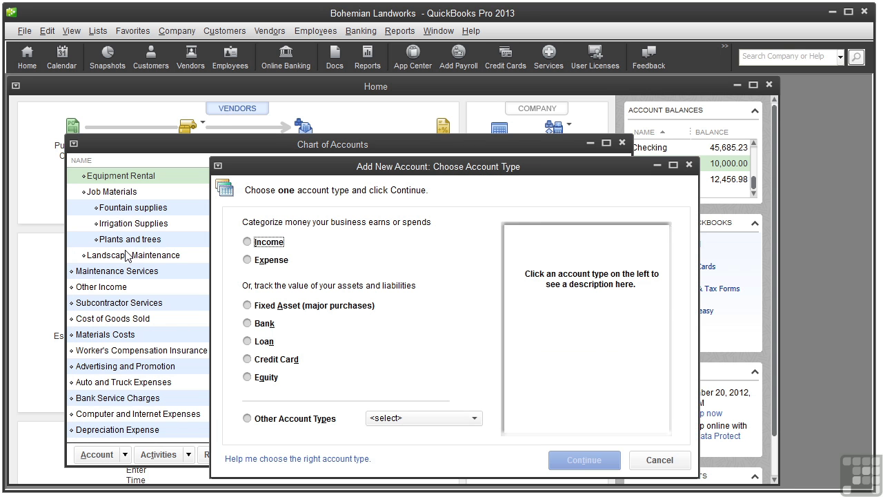
click(247, 260)
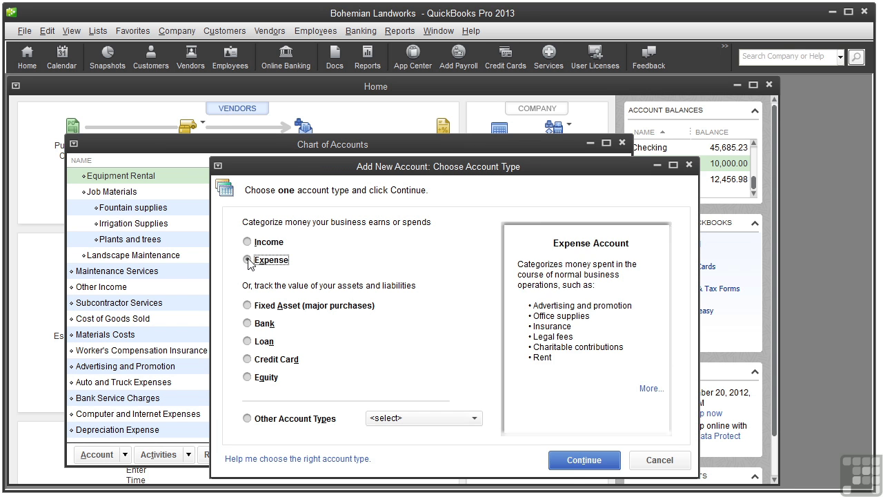
click(573, 461)
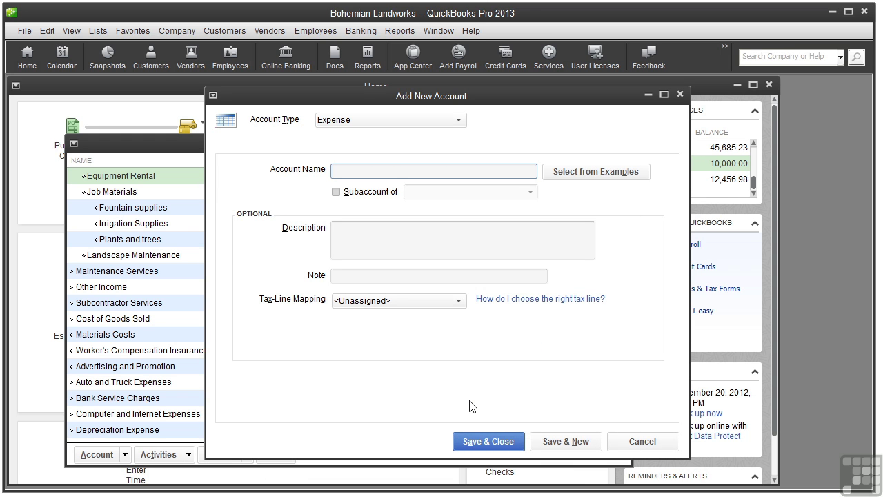
text(Garden Lighting)
click(337, 191)
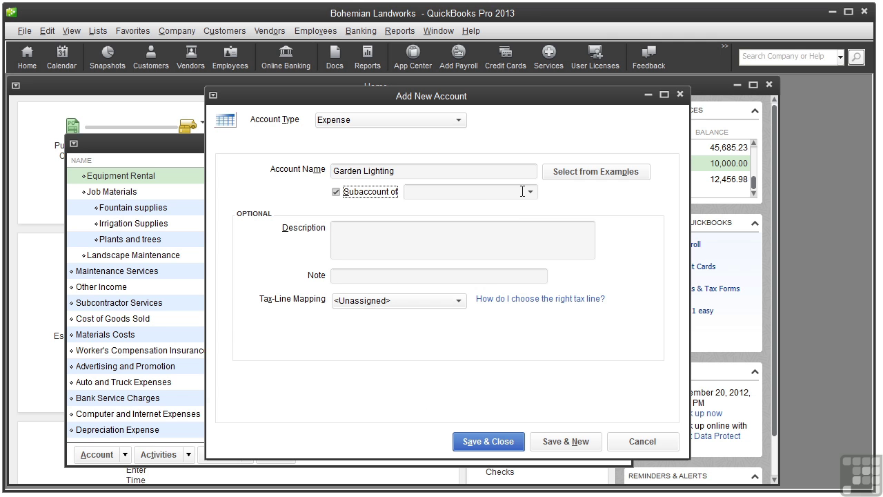
click(530, 191)
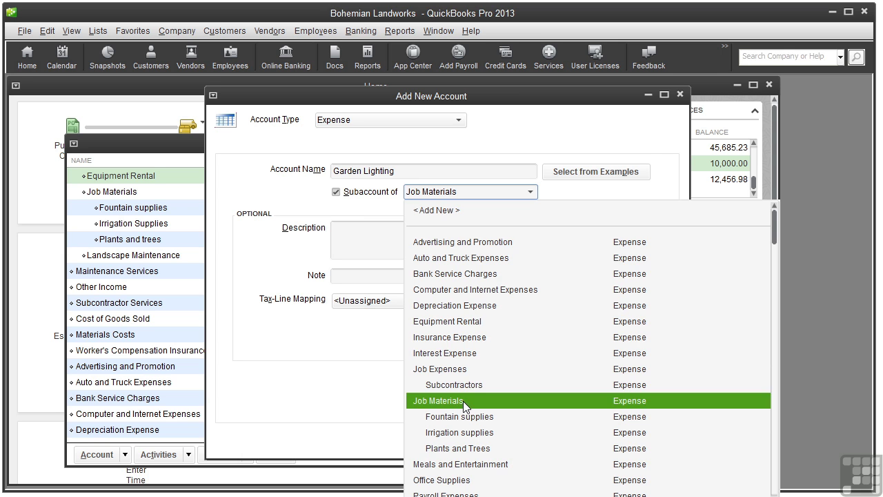
click(463, 401)
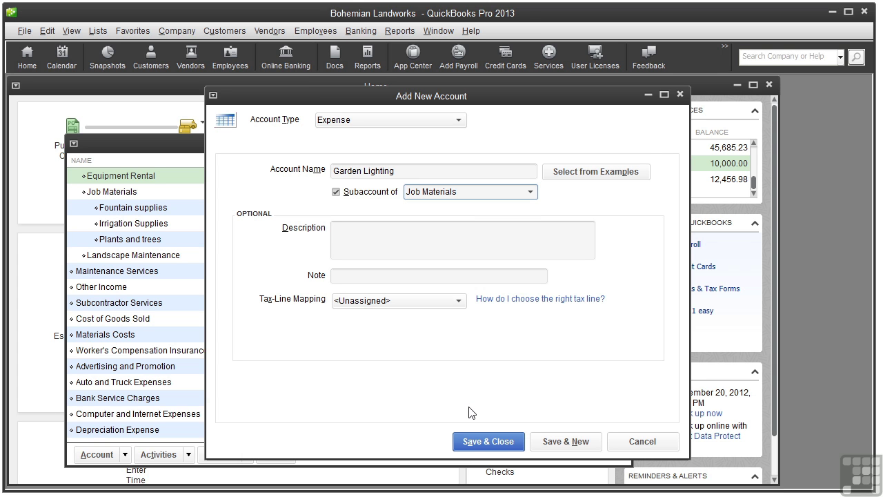
click(480, 442)
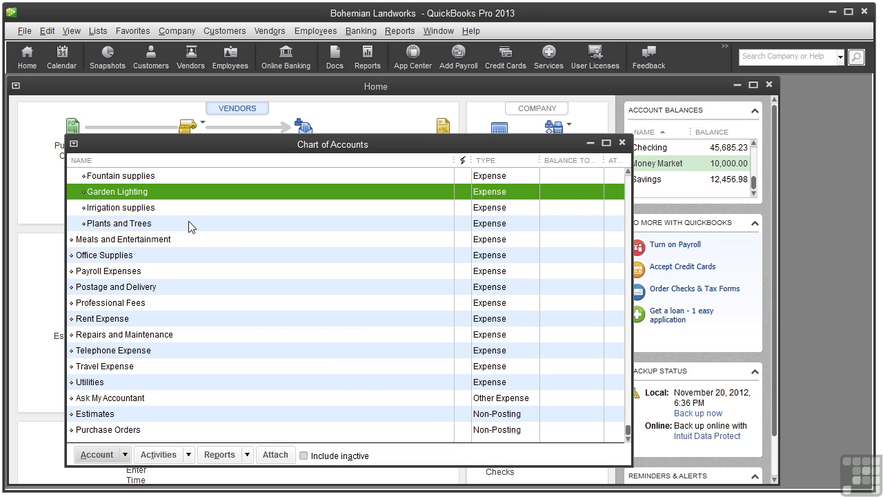
Open a new bill, examine the account choices for its first expense line, and close the bill without recording it.
click(267, 32)
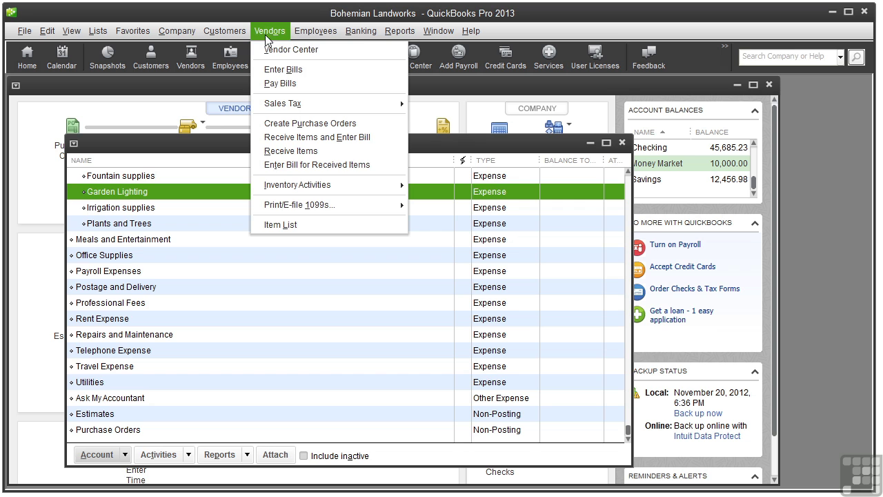
click(277, 67)
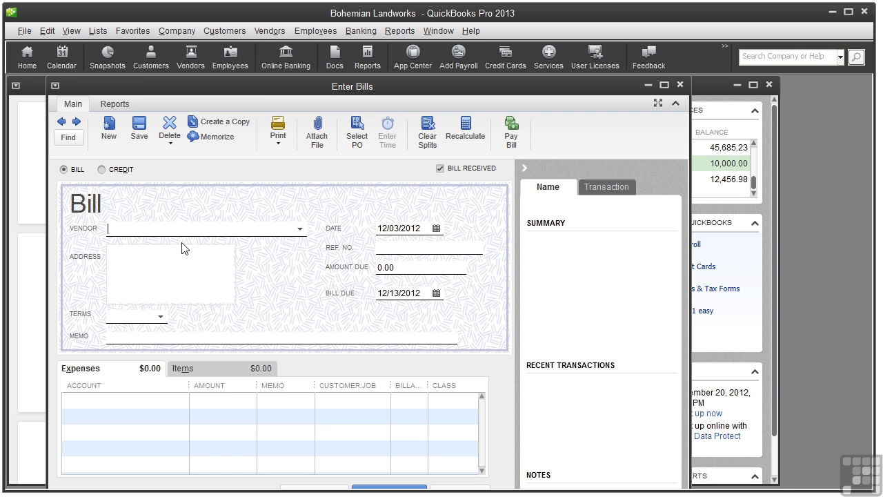
click(181, 402)
click(182, 401)
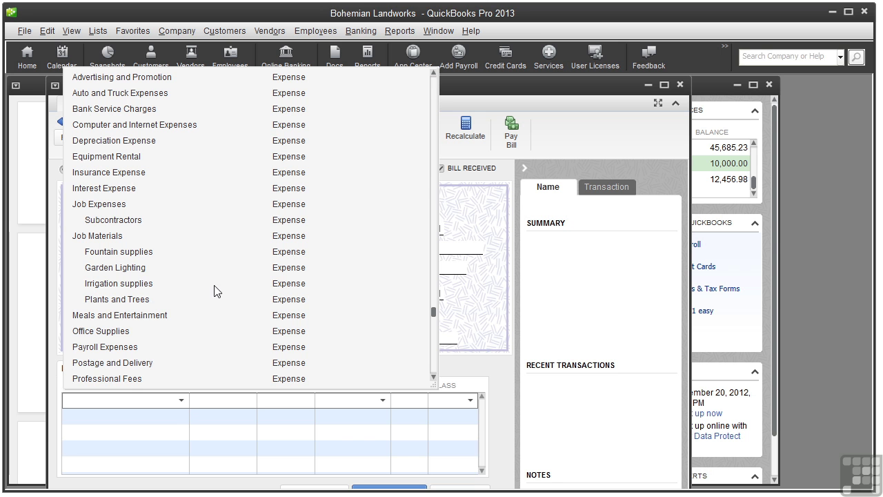
click(223, 219)
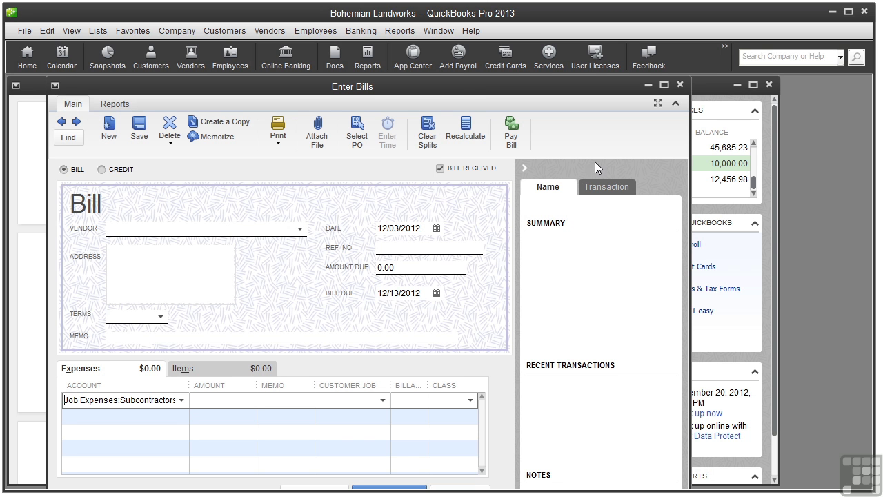
click(681, 84)
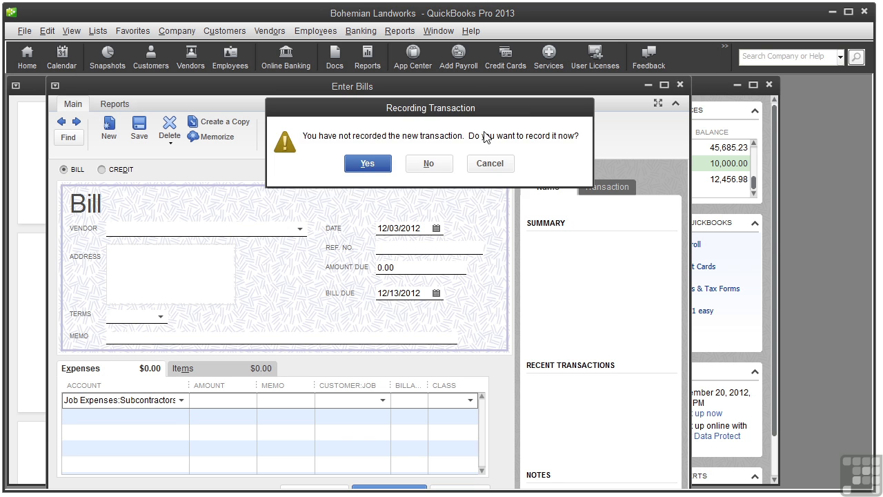
click(427, 165)
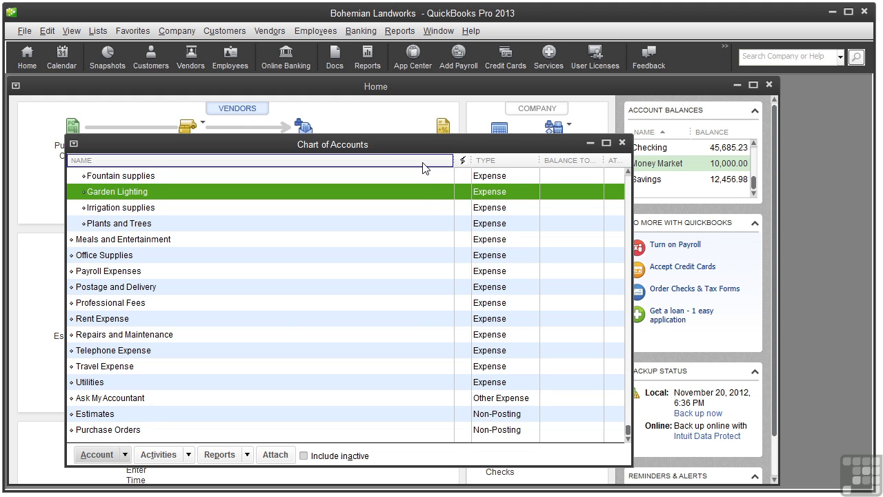
Open the Professional Fees account for editing to review its description and tax-line mapping.
click(175, 304)
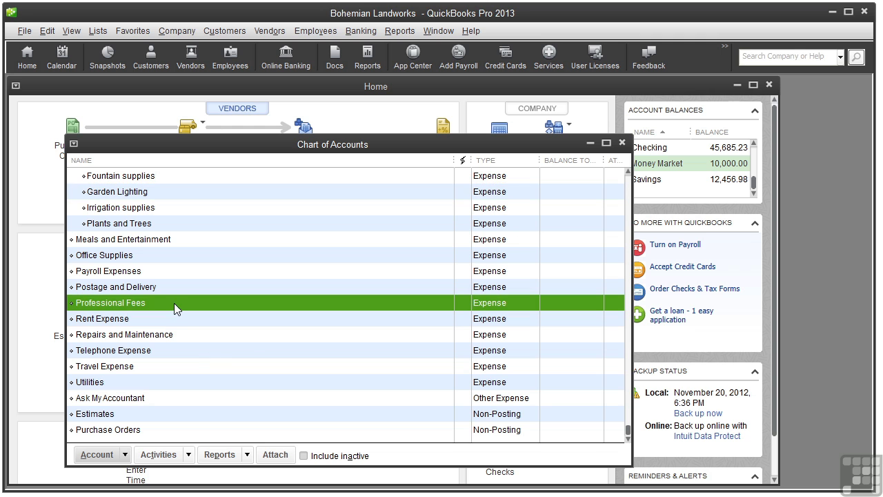
click(101, 455)
click(132, 269)
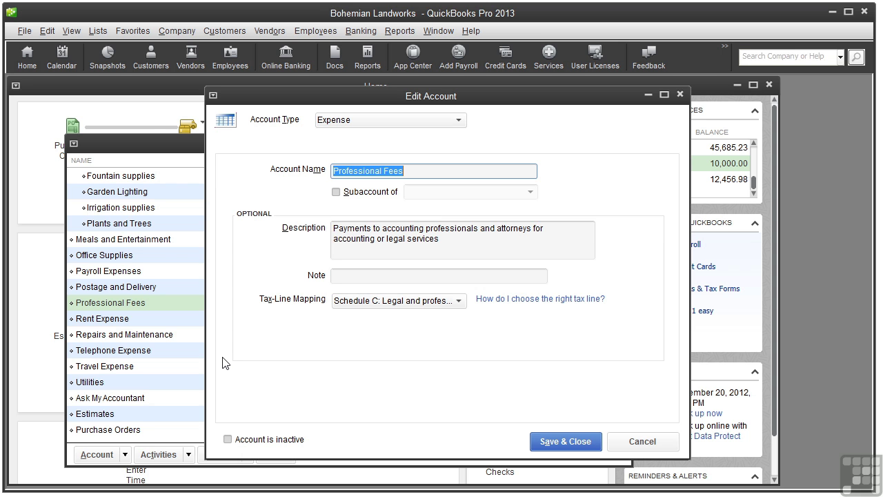
Open the company information and review the available choices for the income tax form used.
click(177, 31)
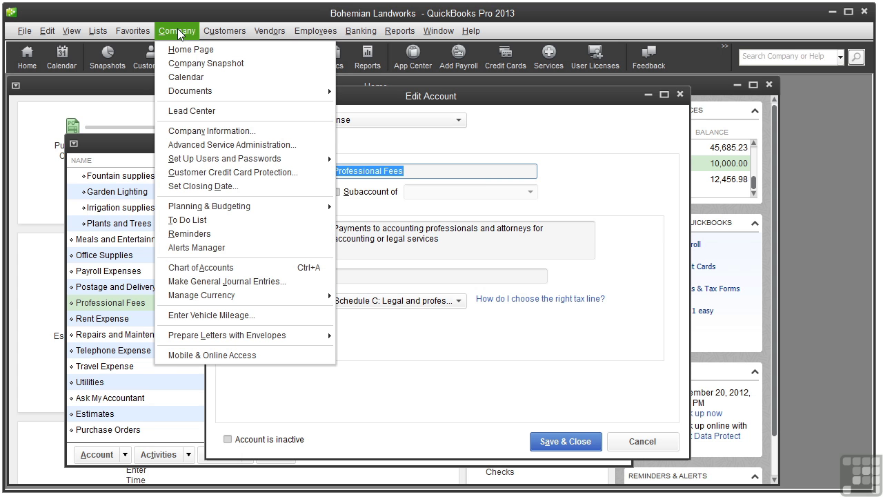
click(193, 131)
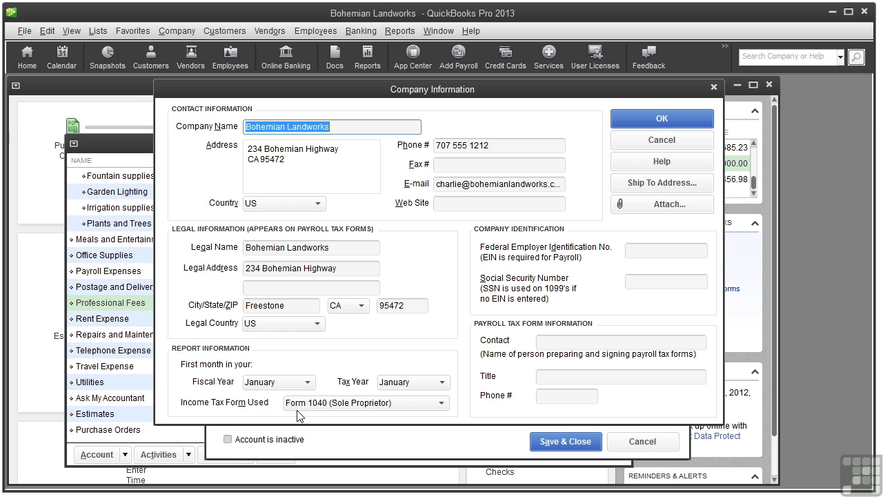
click(442, 404)
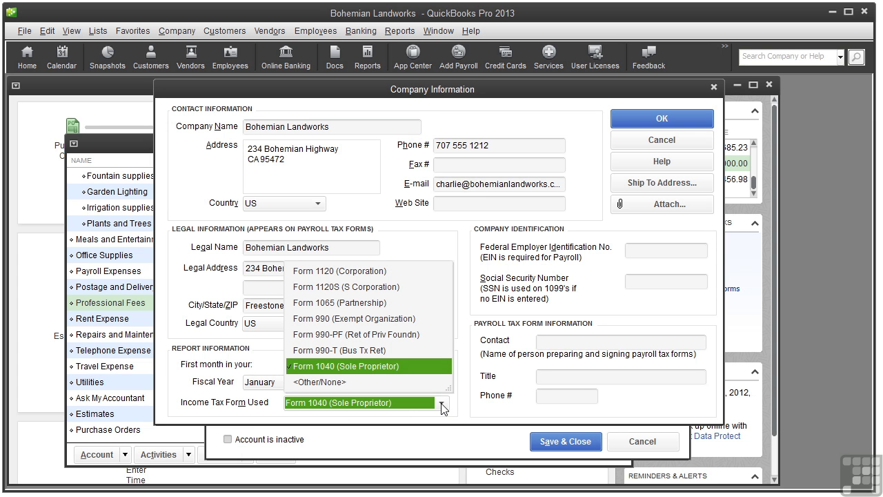
click(442, 404)
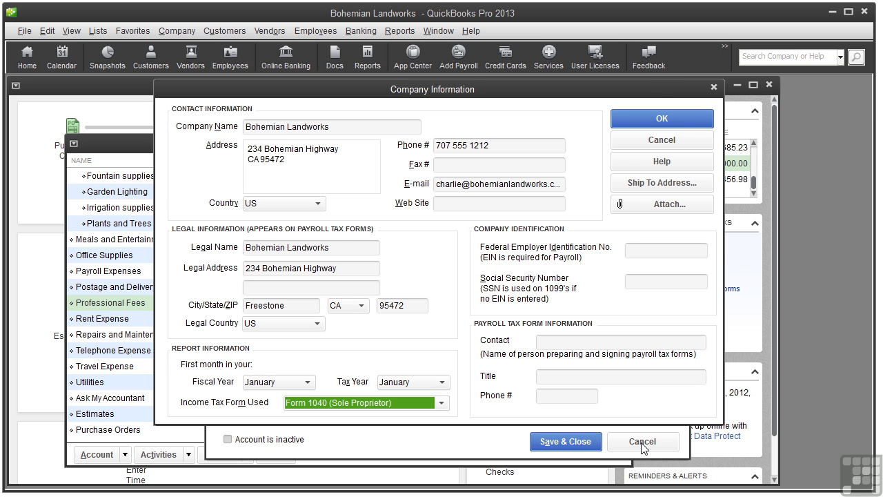
Close the company information without changes, review the tax-line choices for the Professional Fees account, and close the account without saving.
click(641, 143)
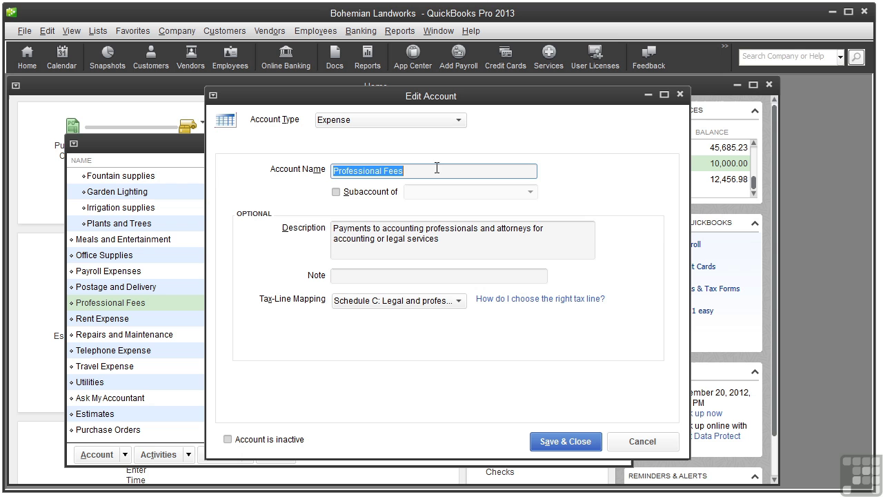
click(459, 301)
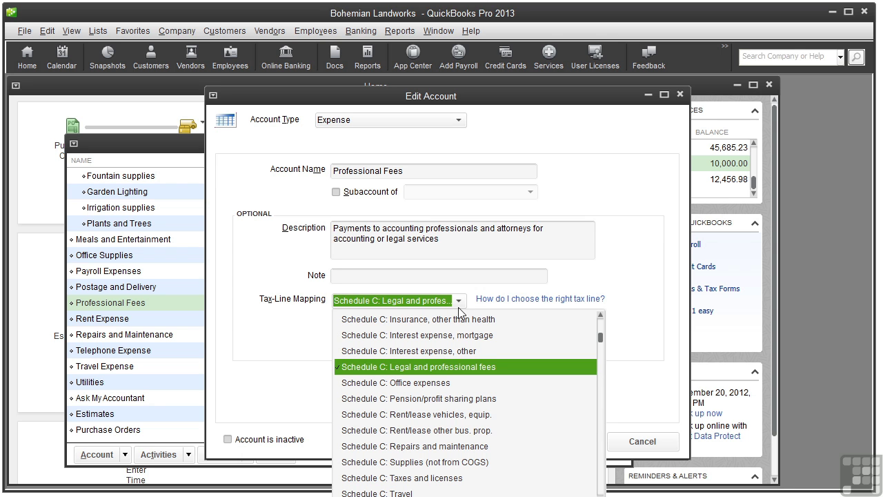
click(463, 367)
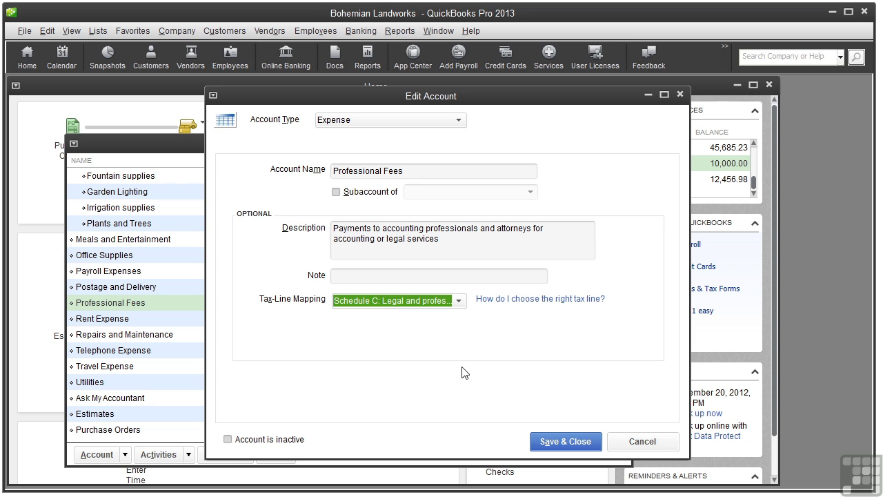
click(649, 443)
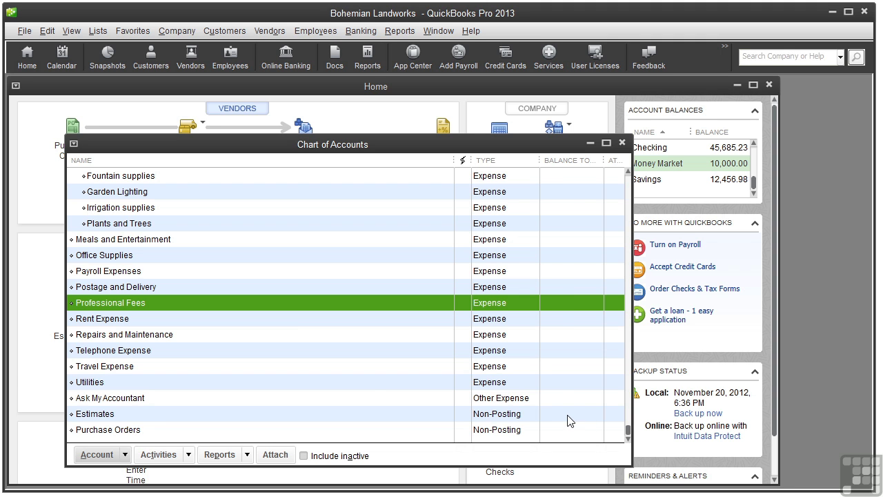
Rename the Telephone Expense account to Phone Expense and save it.
click(164, 352)
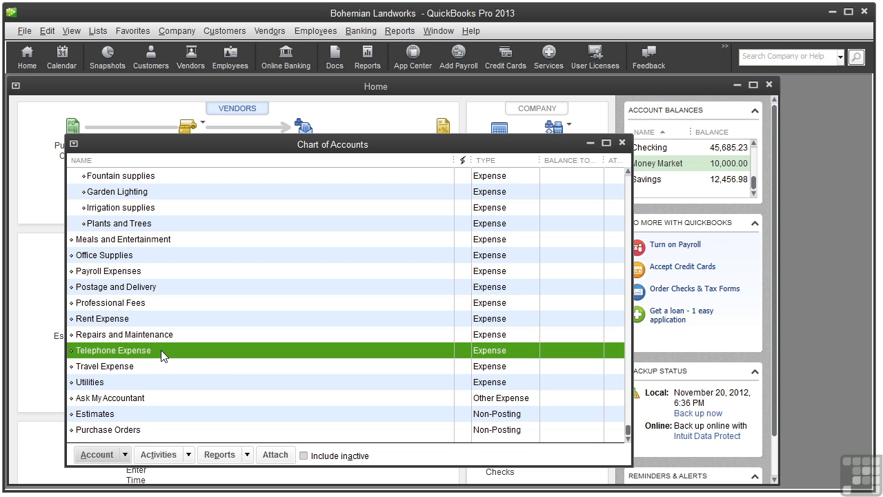
click(109, 456)
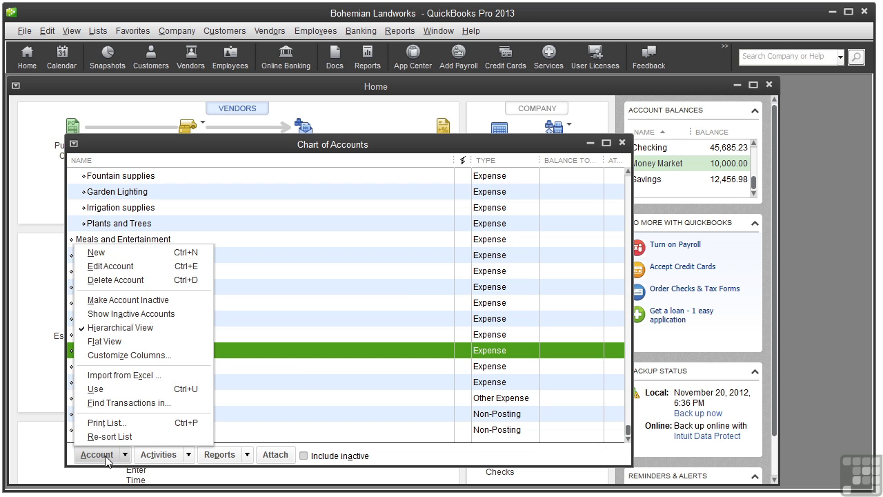
click(154, 266)
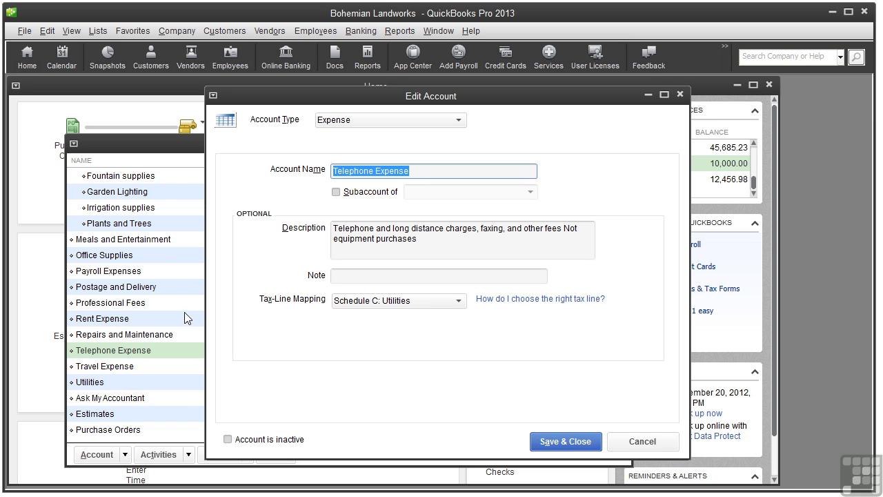
click(351, 171)
drag(354, 172, 325, 175)
text(P)
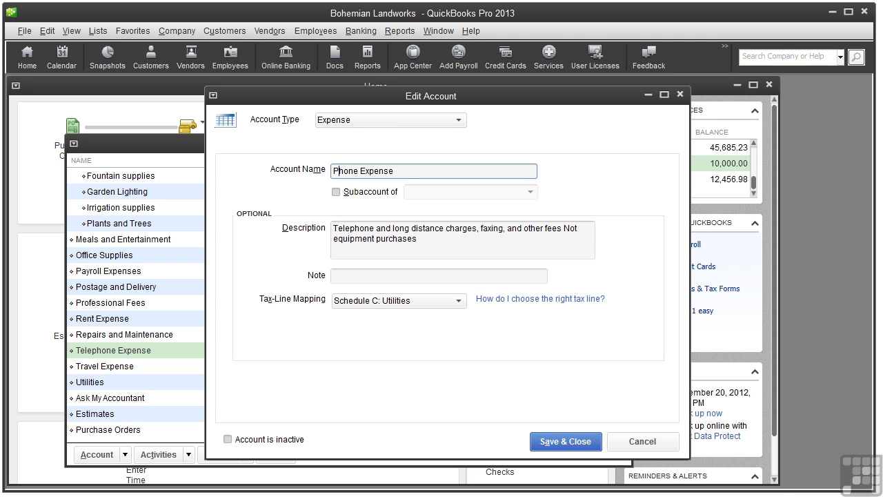
click(560, 443)
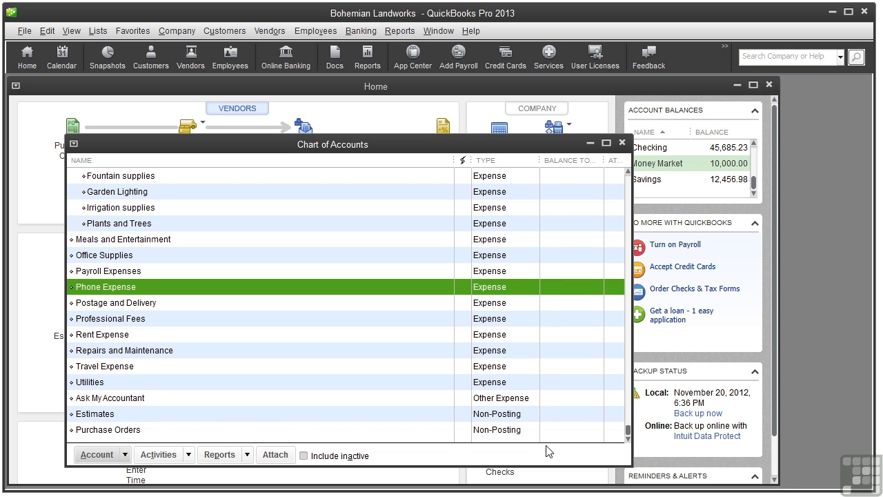
Delete the Travel Expense account from the chart of accounts and undo the deletion.
click(156, 366)
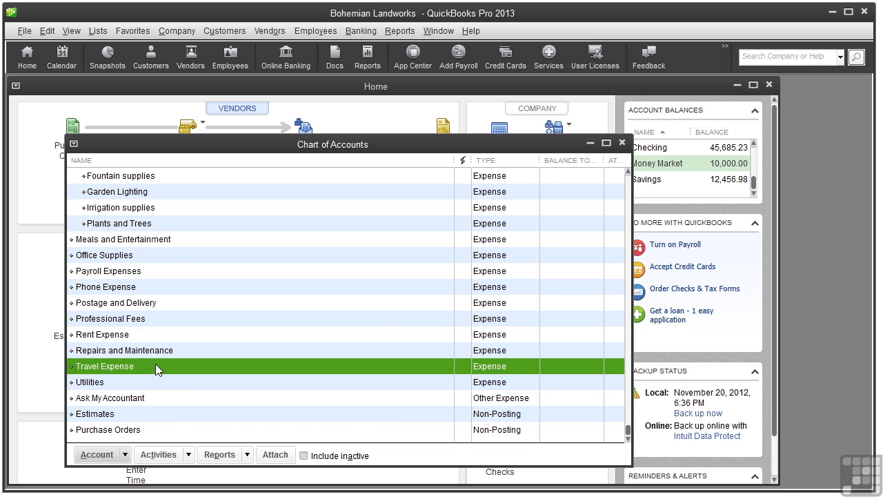
click(100, 456)
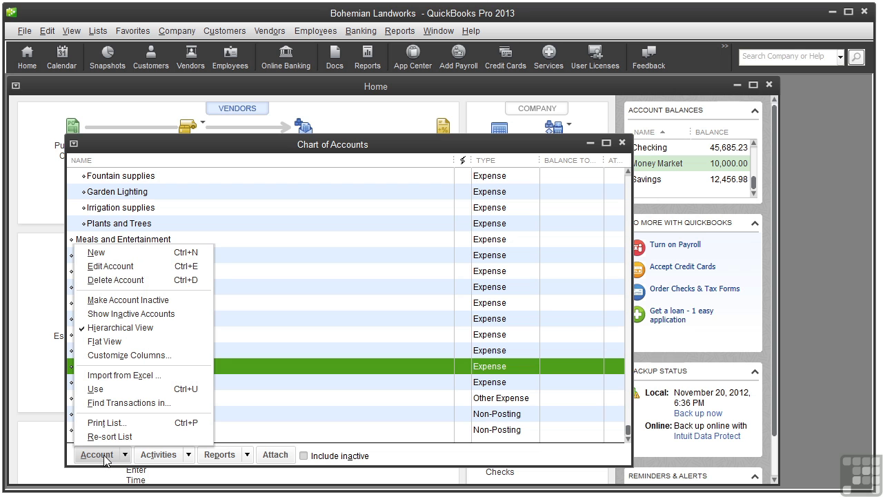
click(156, 280)
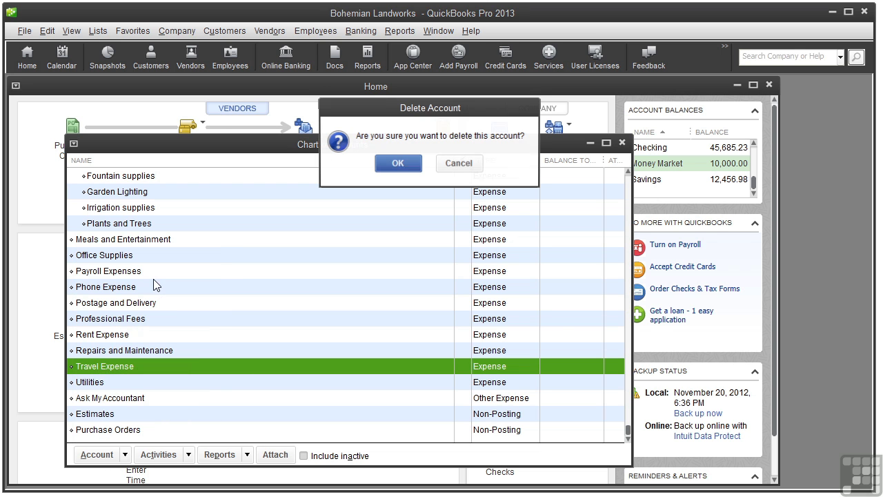
click(399, 164)
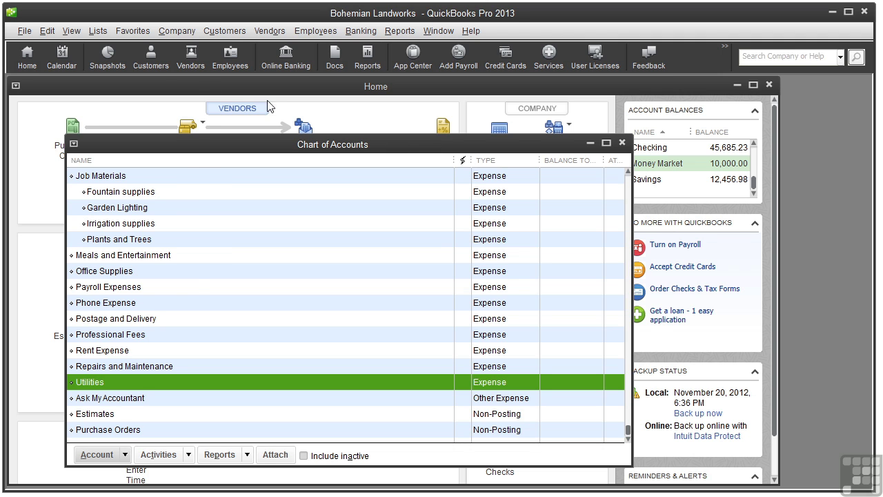
click(46, 31)
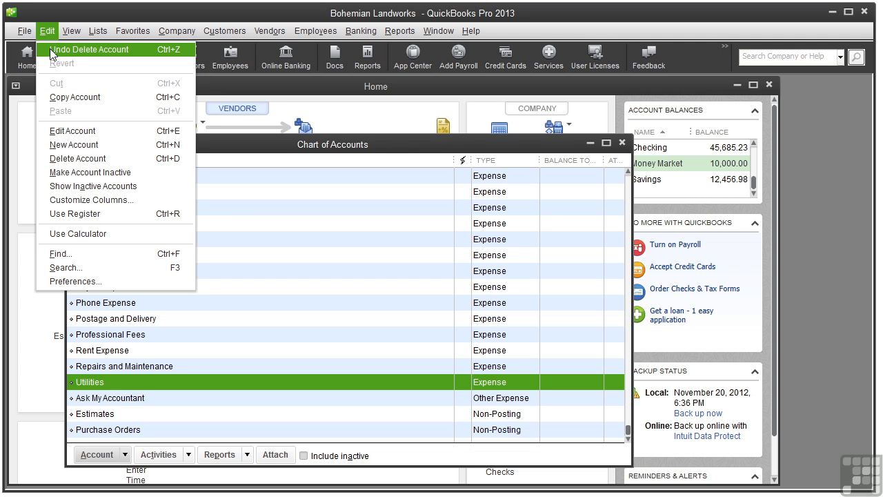
click(51, 51)
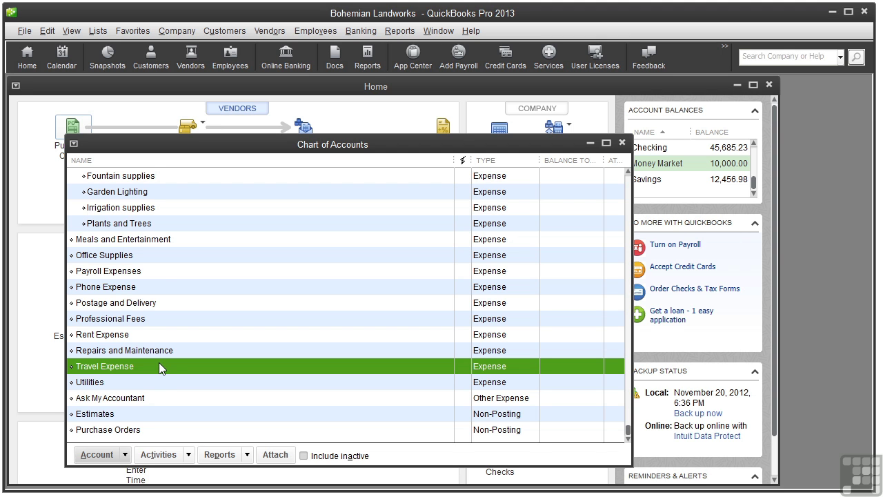
Make the Payroll Expenses account inactive in the chart of accounts.
click(163, 270)
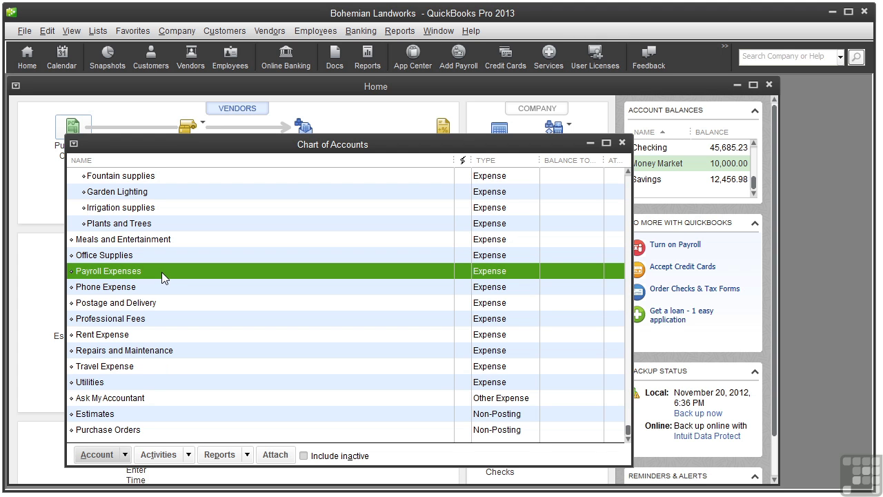
click(94, 455)
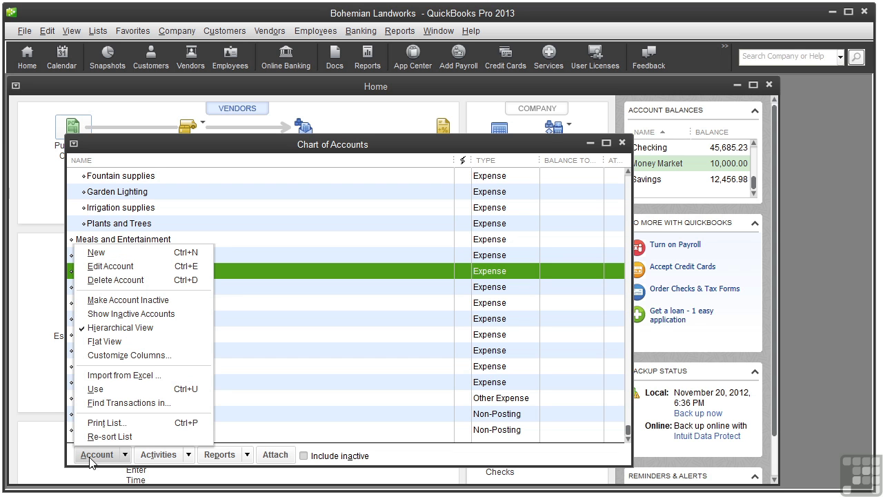
click(140, 299)
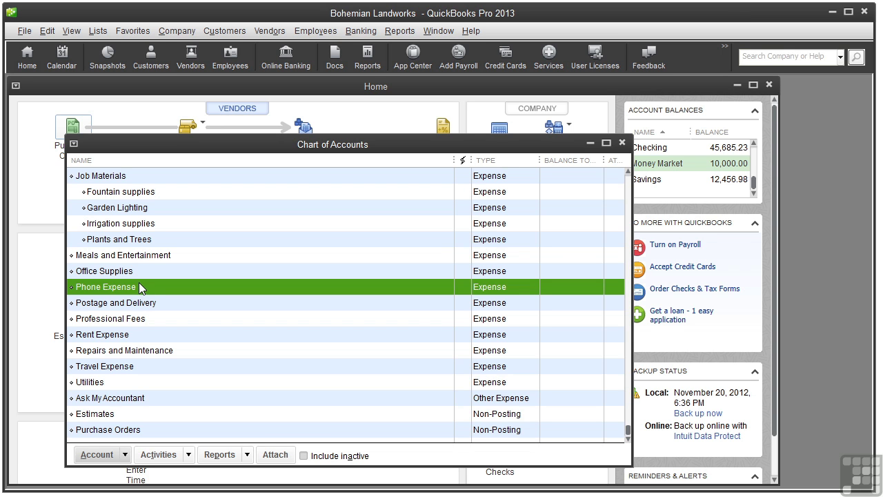
Include inactive accounts in the chart of accounts and make the Payroll Expenses account active again.
click(305, 456)
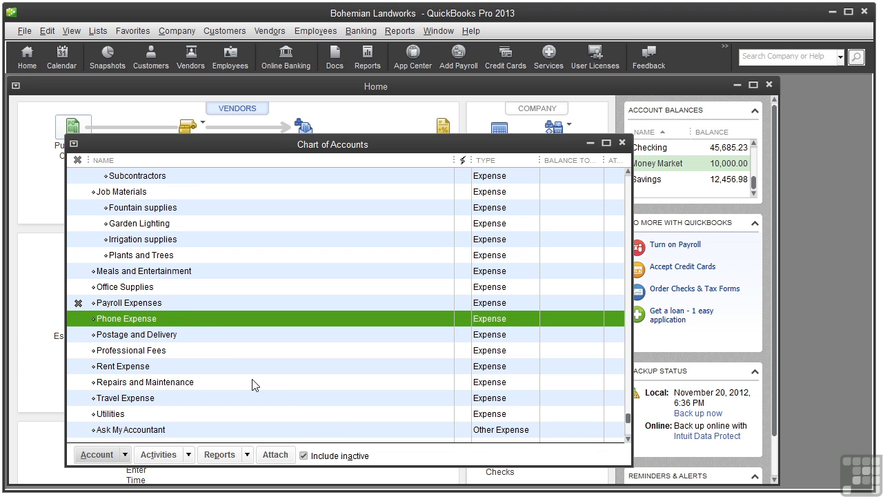
click(176, 308)
click(97, 454)
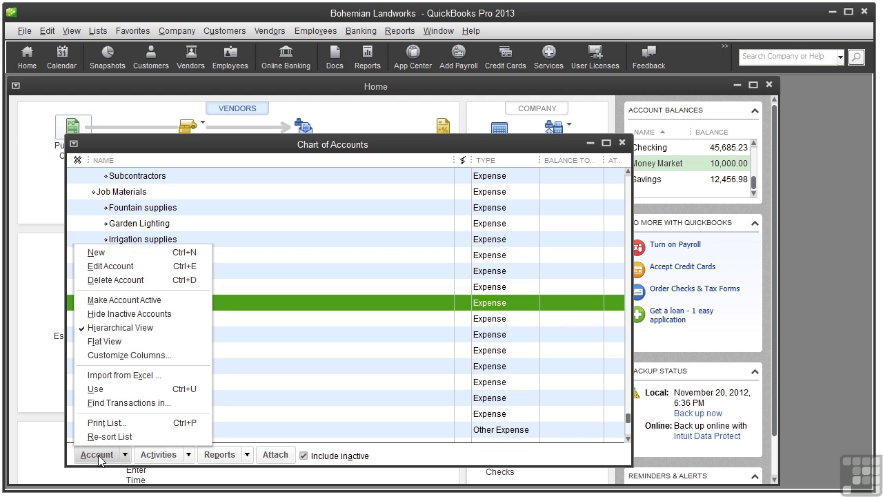
click(140, 302)
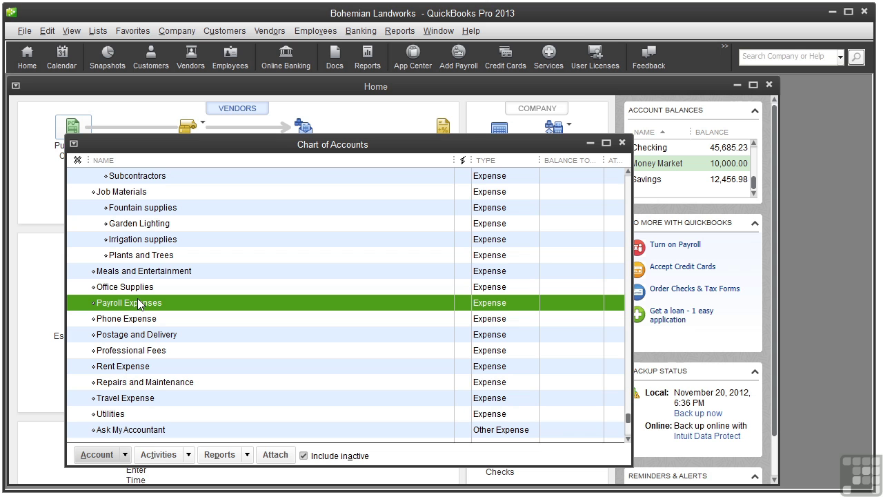